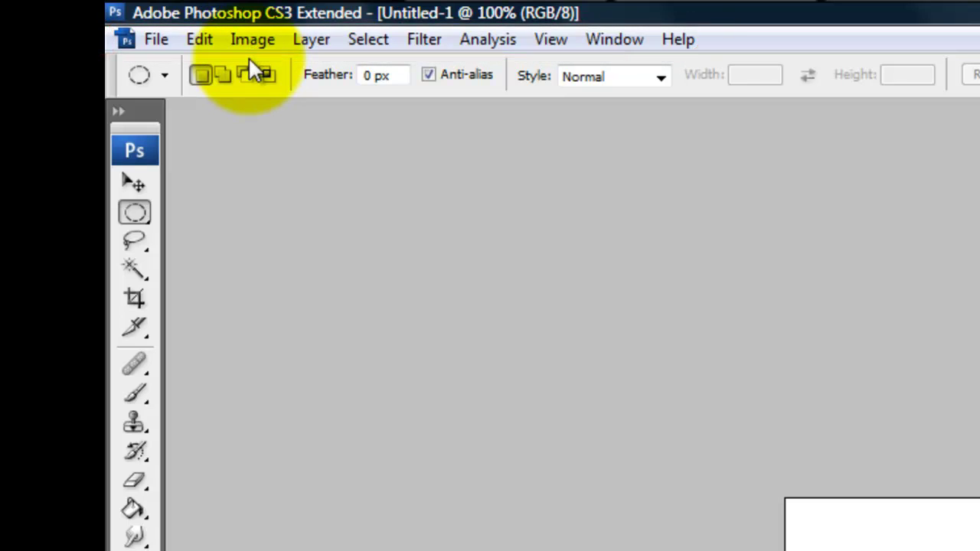
- Examine the settings for creating a new document and close them without creating one
{"action": "left_click", "coordinate": [156, 40]}
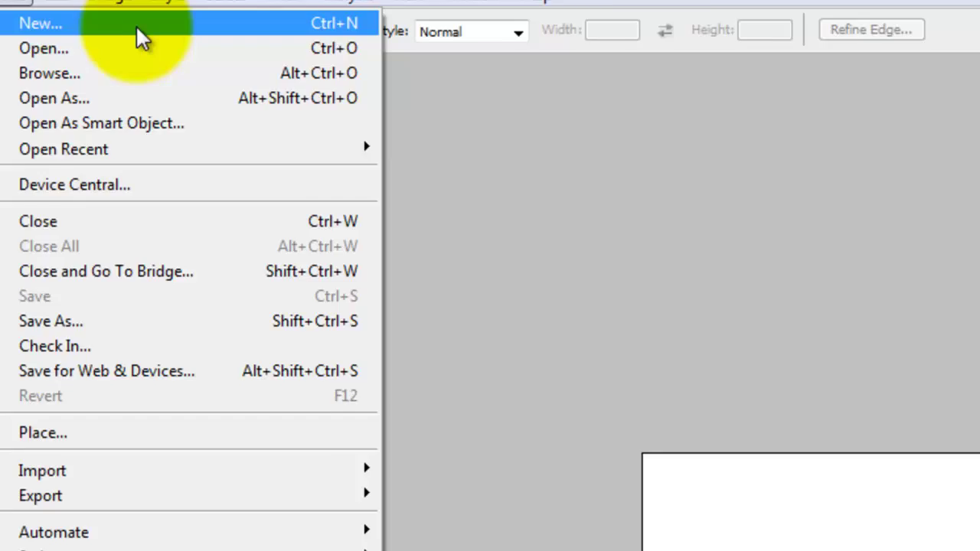
{"action": "left_click", "coordinate": [277, 71]}
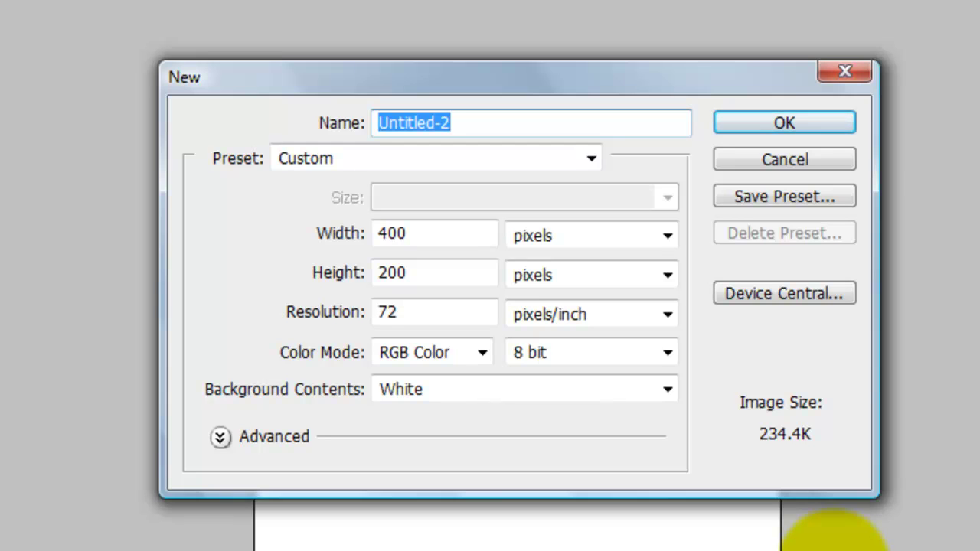
{"action": "left_click", "coordinate": [817, 160]}
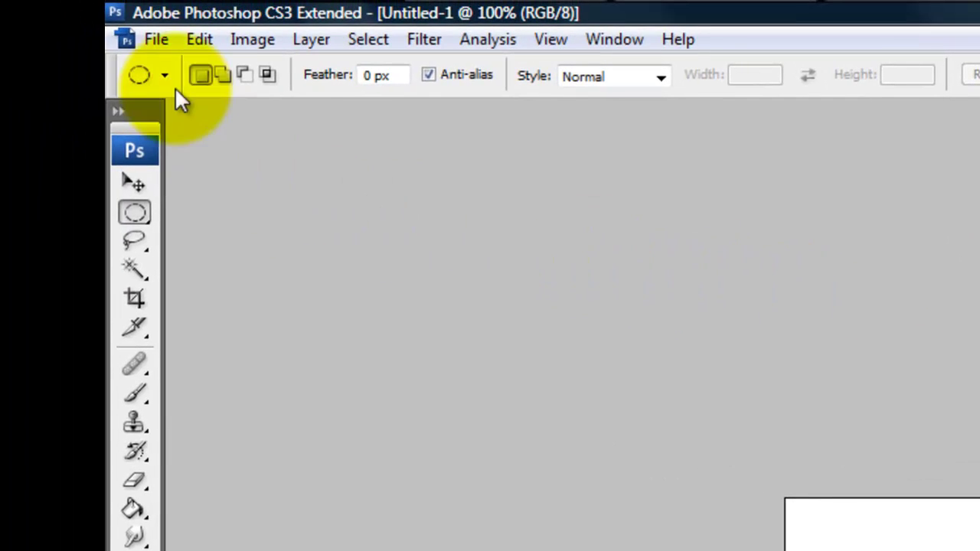
- Examine the file formats offered when saving the document, trying Photoshop (*.PSD;*.PDD), and leave without saving
{"action": "left_click", "coordinate": [163, 44]}
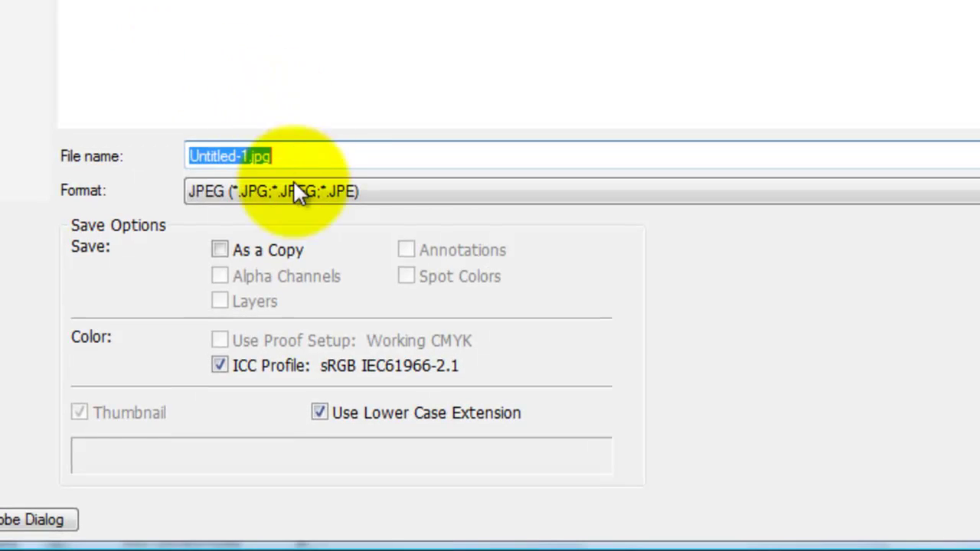
{"action": "left_click", "coordinate": [293, 193]}
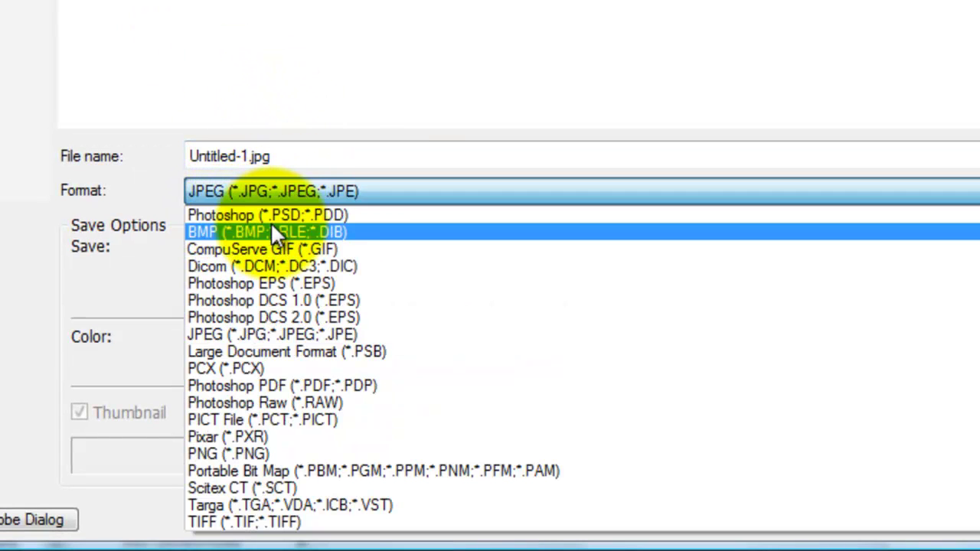
{"action": "left_click", "coordinate": [276, 219]}
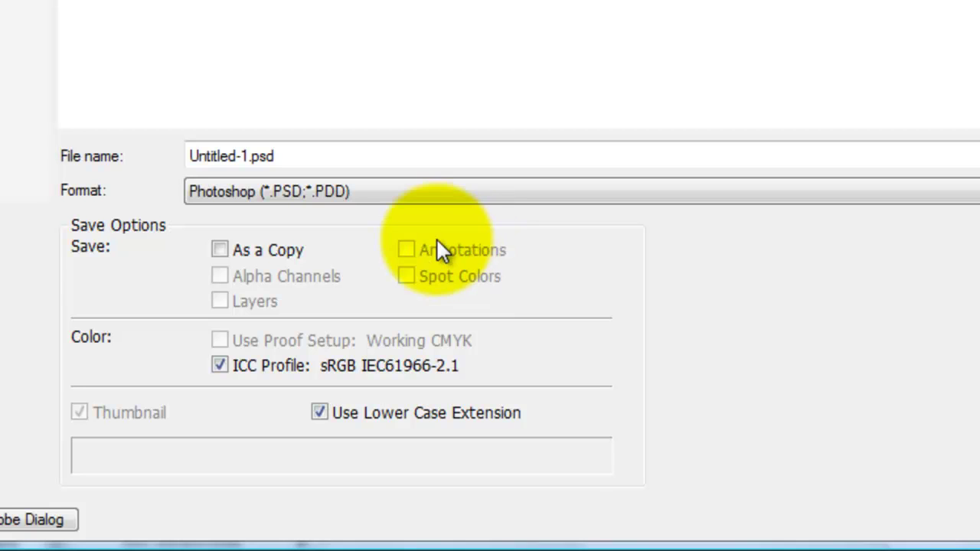
{"action": "left_click", "coordinate": [440, 198]}
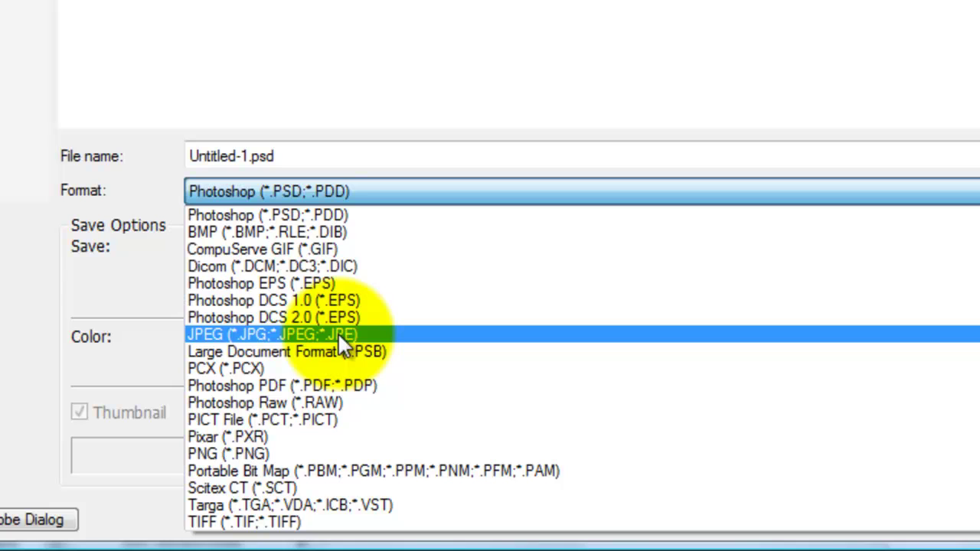
{"action": "key", "text": "Up"}
{"action": "key", "text": "Up"}
{"action": "key", "text": "Up"}
{"action": "key", "text": "Up"}
{"action": "key", "text": "Up"}
{"action": "key", "text": "Up"}
{"action": "key", "text": "Up"}
{"action": "key", "text": "Return"}
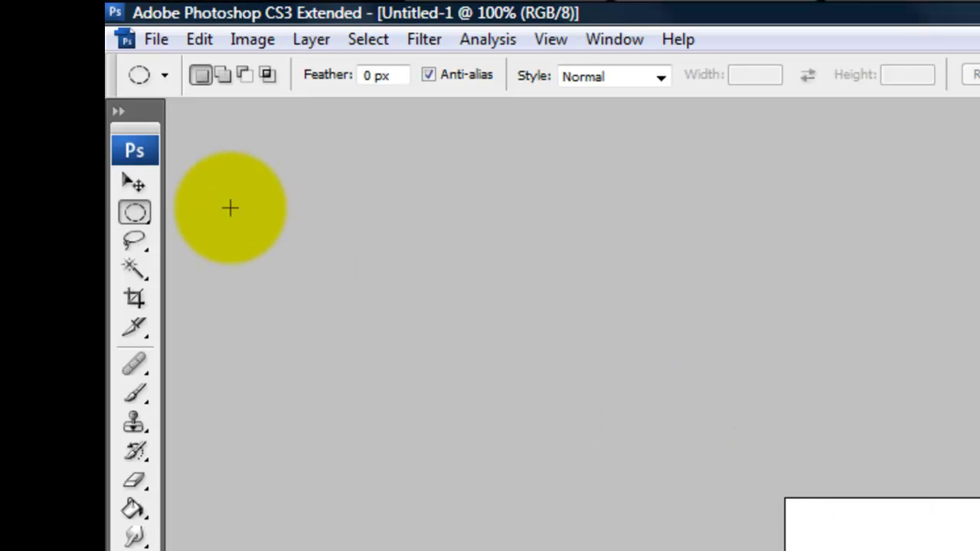
{"action": "left_click", "coordinate": [193, 39]}
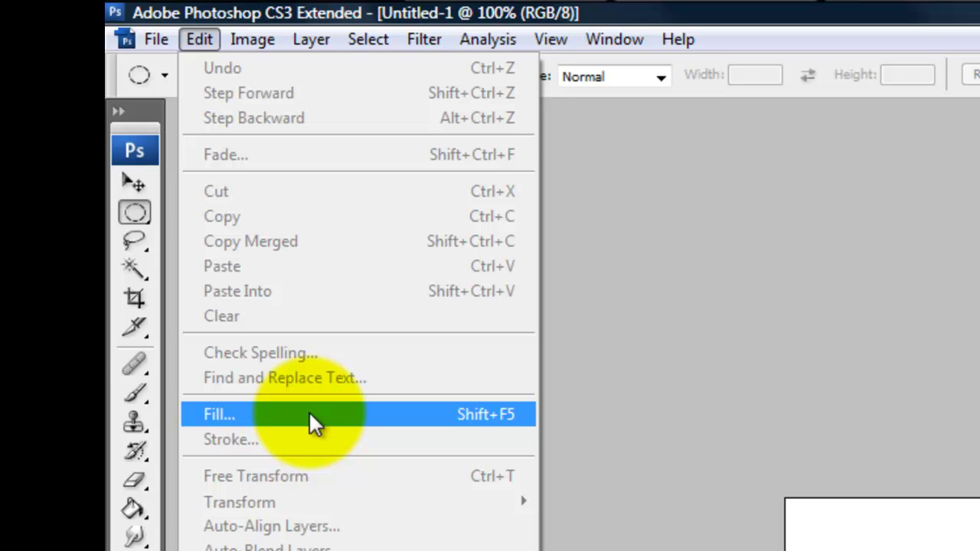
{"action": "left_click", "coordinate": [202, 39]}
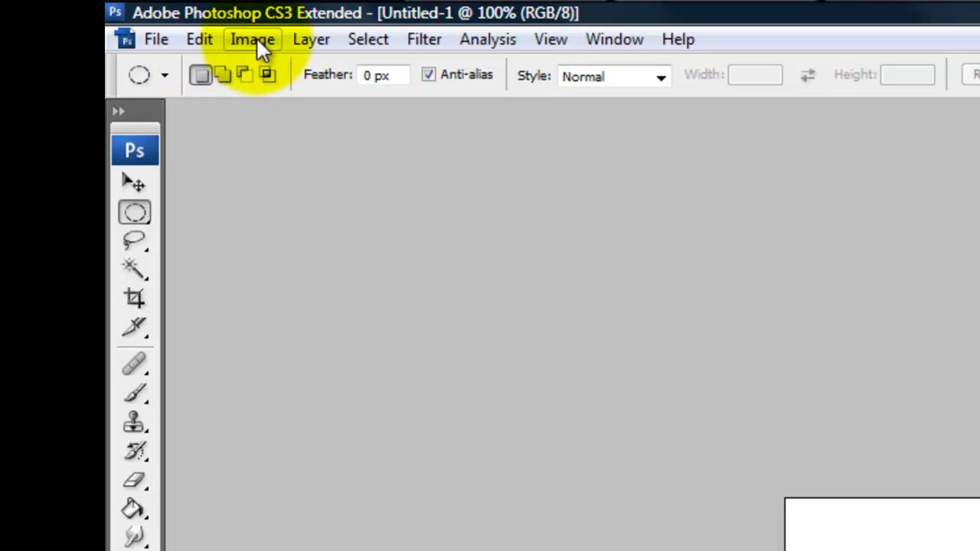
{"action": "left_click", "coordinate": [258, 36]}
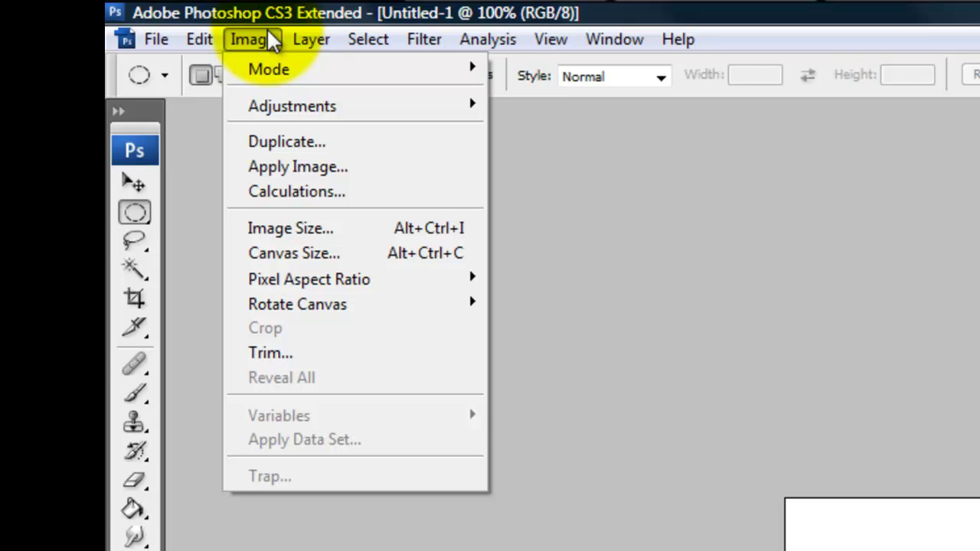
{"action": "mouse_move", "coordinate": [301, 35]}
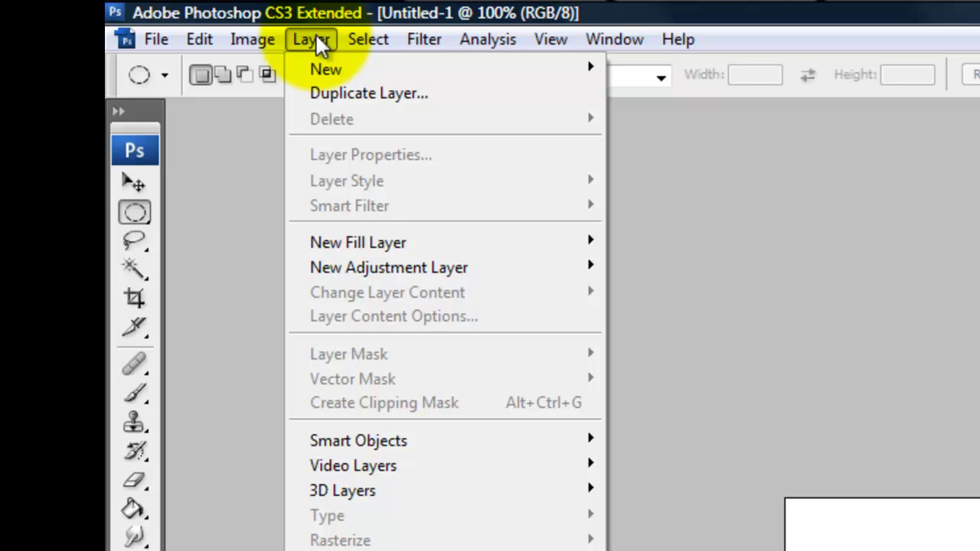
{"action": "mouse_move", "coordinate": [350, 39]}
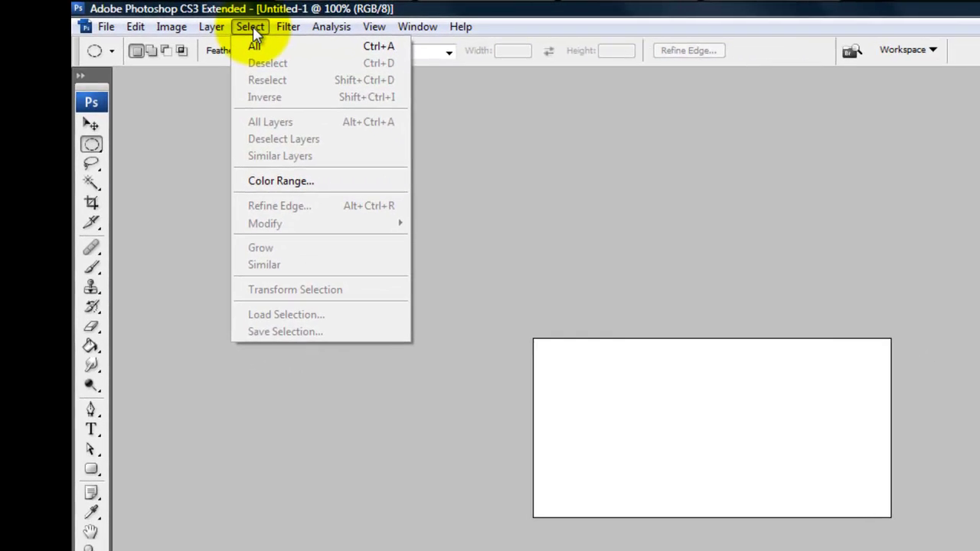
{"action": "left_click", "coordinate": [253, 27]}
- Draw an elliptical selection around the middle of the white canvas and invert the selection
{"action": "left_click_drag", "start_coordinate": [620, 383], "coordinate": [821, 463]}
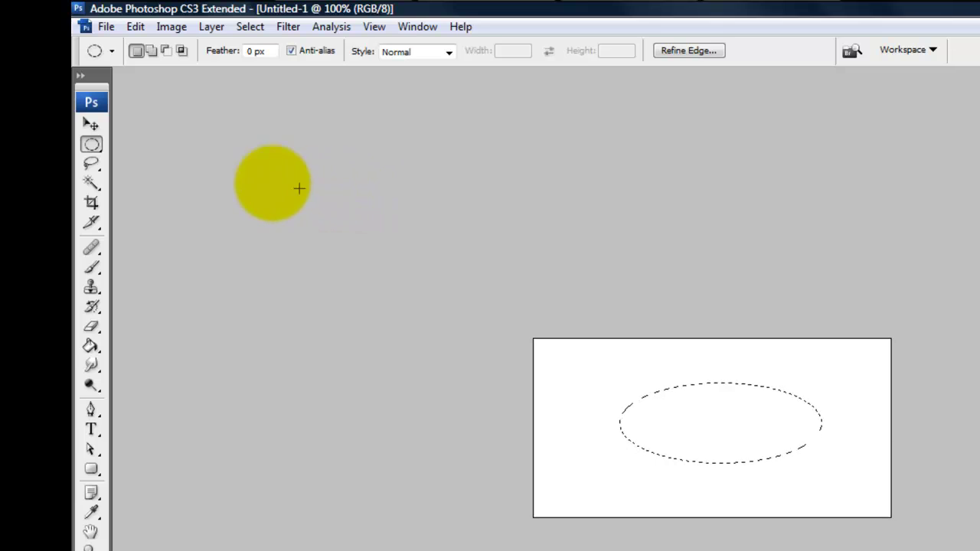
{"action": "left_click", "coordinate": [91, 146]}
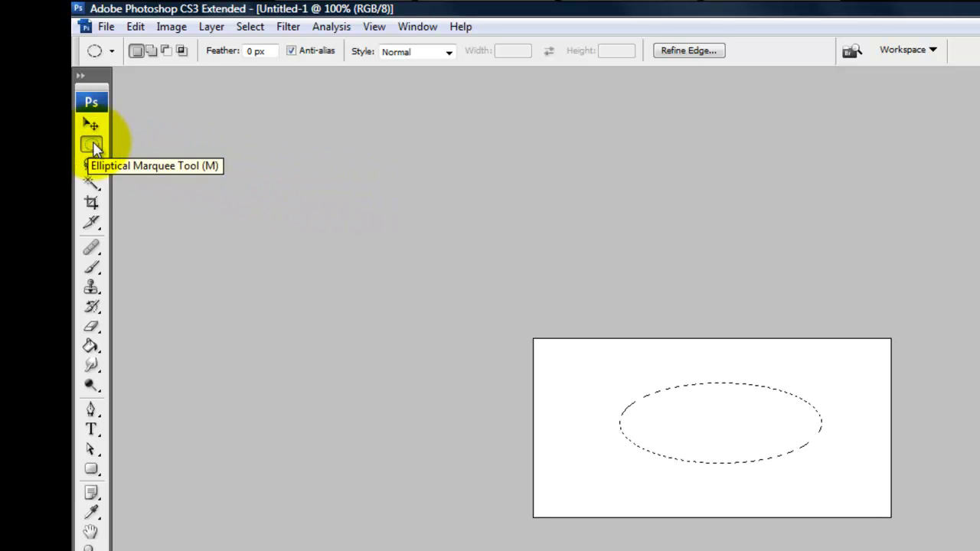
{"action": "left_click", "coordinate": [253, 31]}
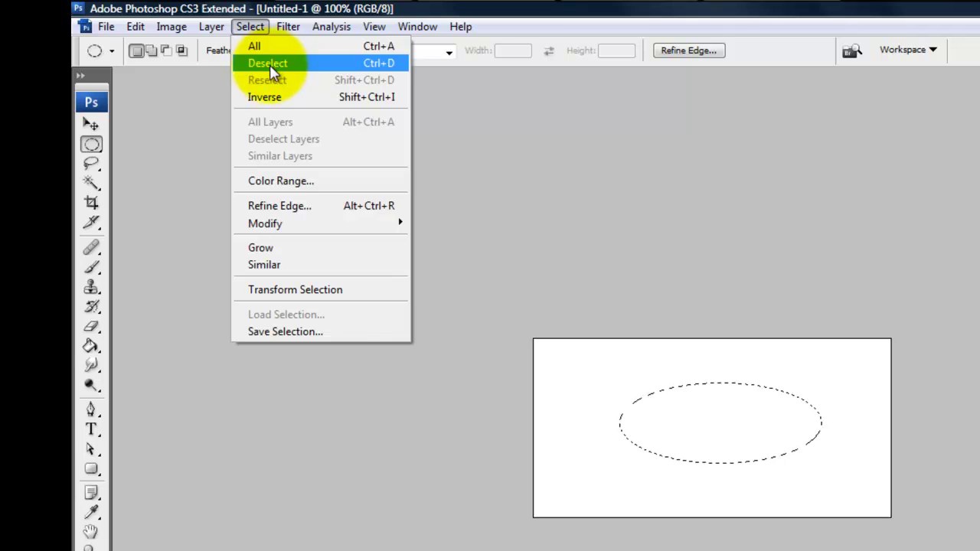
{"action": "mouse_move", "coordinate": [306, 230]}
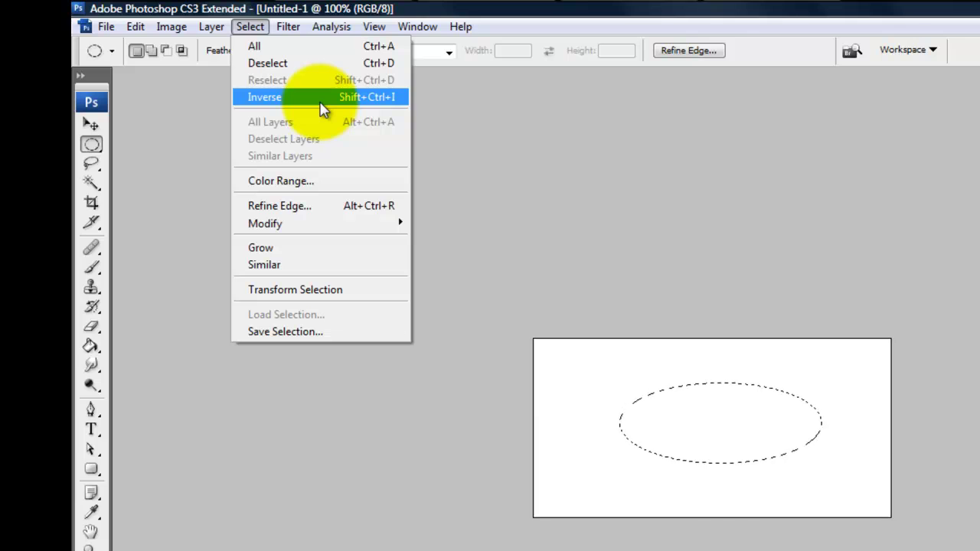
{"action": "left_click", "coordinate": [323, 110]}
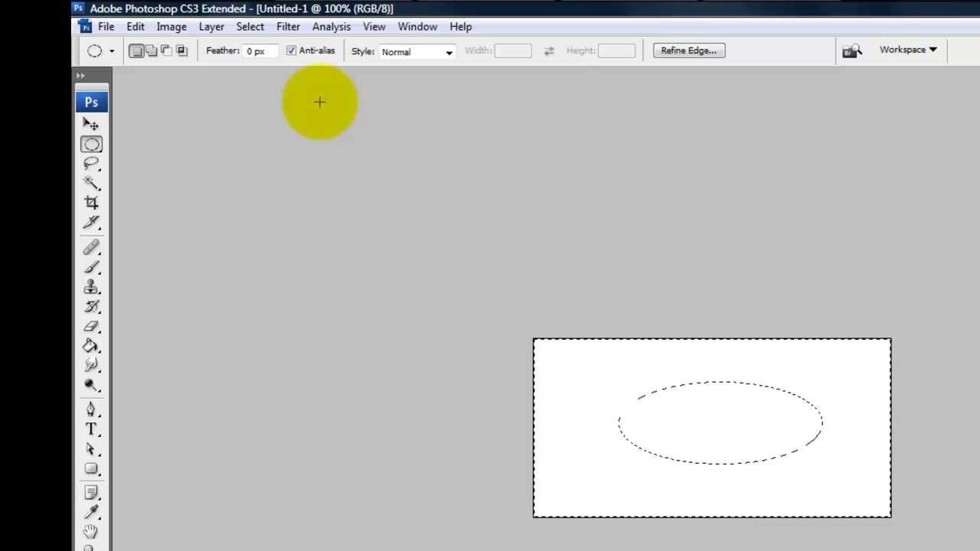
- Deselect the inverted elliptical selection
{"action": "left_click", "coordinate": [250, 27]}
{"action": "left_click", "coordinate": [268, 63]}
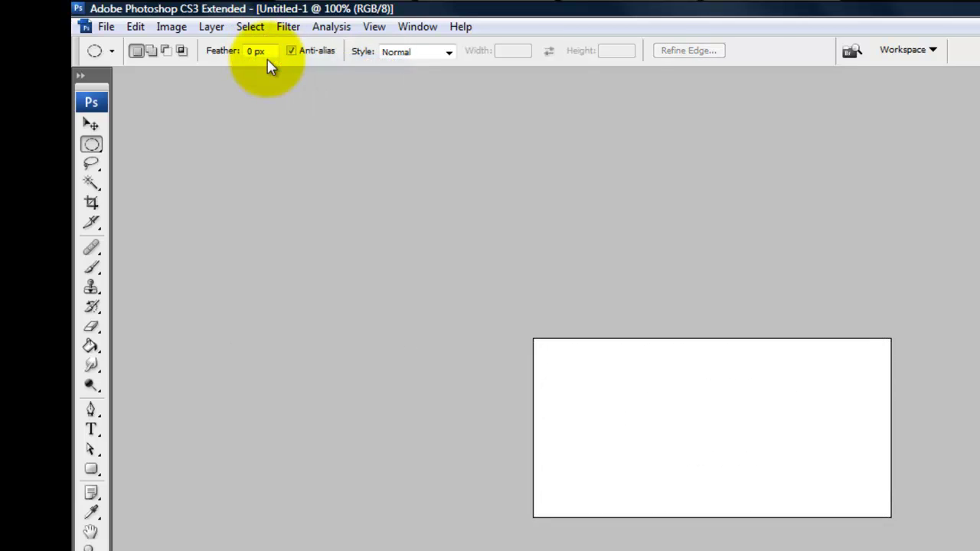
- Look through the available filter categories, including Brush Strokes, Noise, Pixelate and Render
{"action": "left_click", "coordinate": [296, 28]}
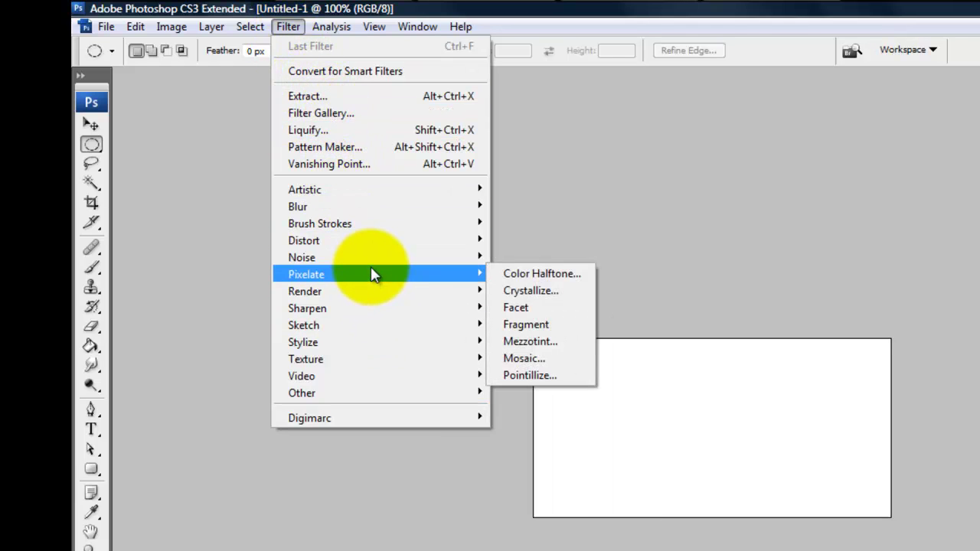
{"action": "mouse_move", "coordinate": [372, 242]}
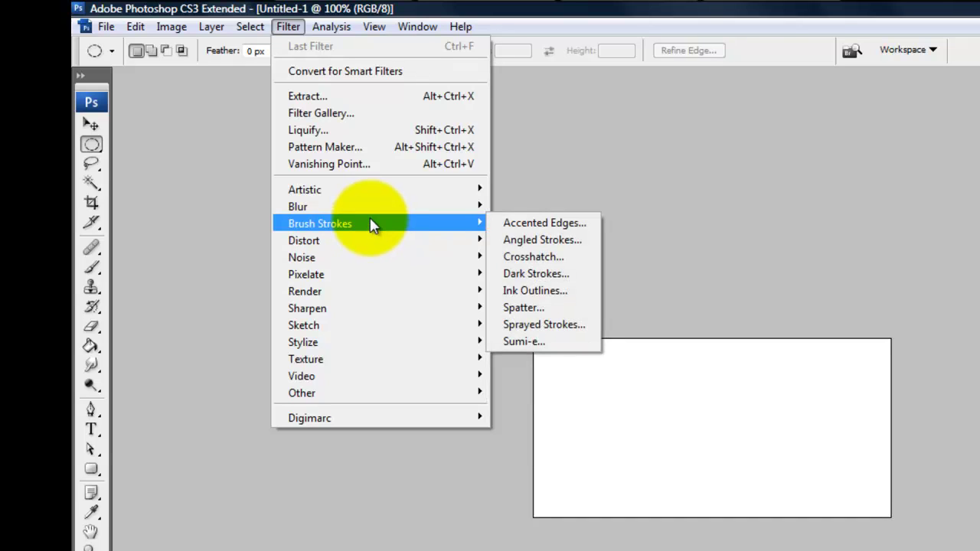
{"action": "mouse_move", "coordinate": [370, 214]}
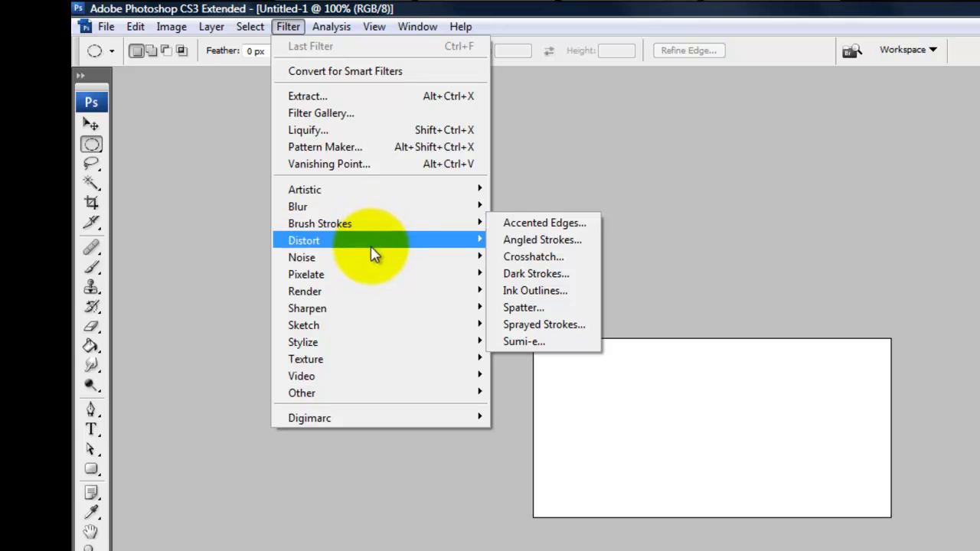
{"action": "mouse_move", "coordinate": [377, 285]}
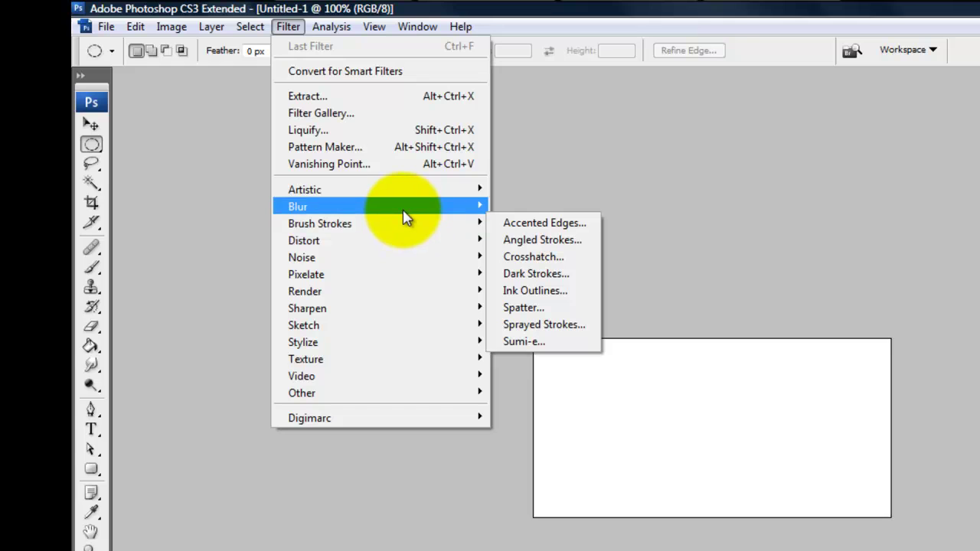
{"action": "mouse_move", "coordinate": [405, 218]}
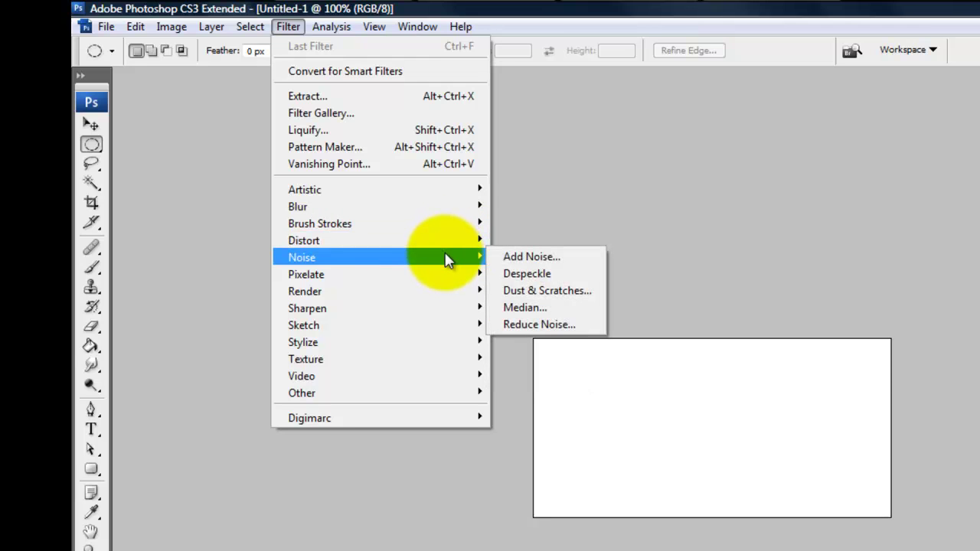
{"action": "mouse_move", "coordinate": [443, 225]}
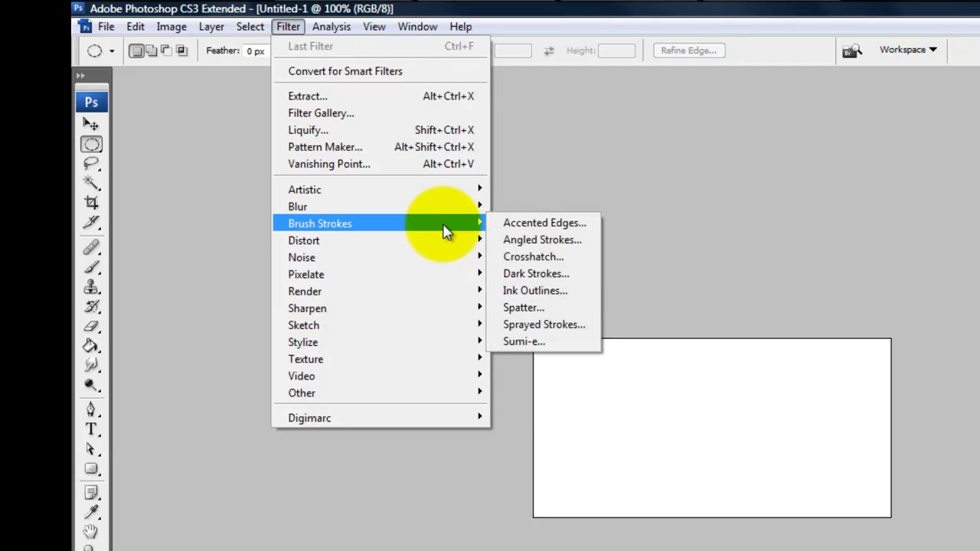
{"action": "mouse_move", "coordinate": [443, 292]}
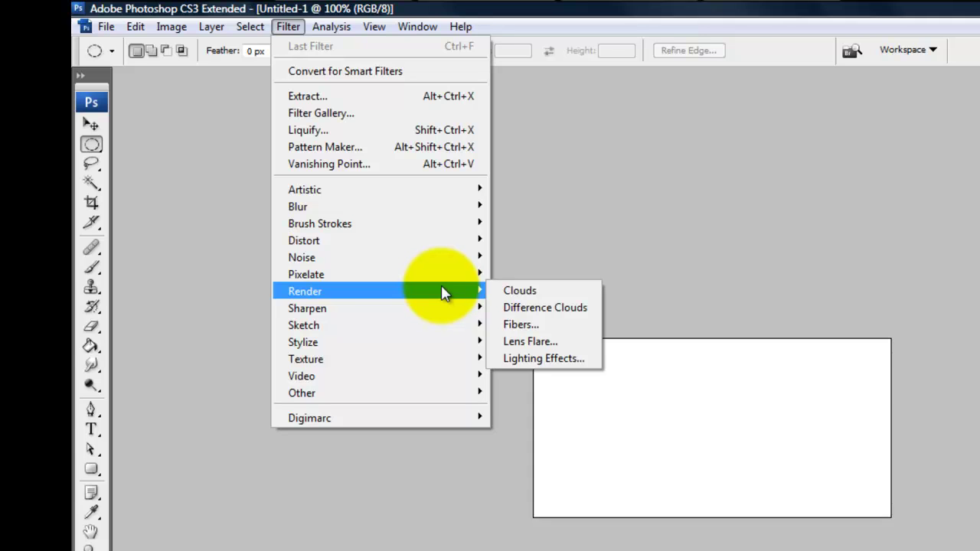
{"action": "left_click", "coordinate": [291, 30]}
{"action": "left_click", "coordinate": [331, 27]}
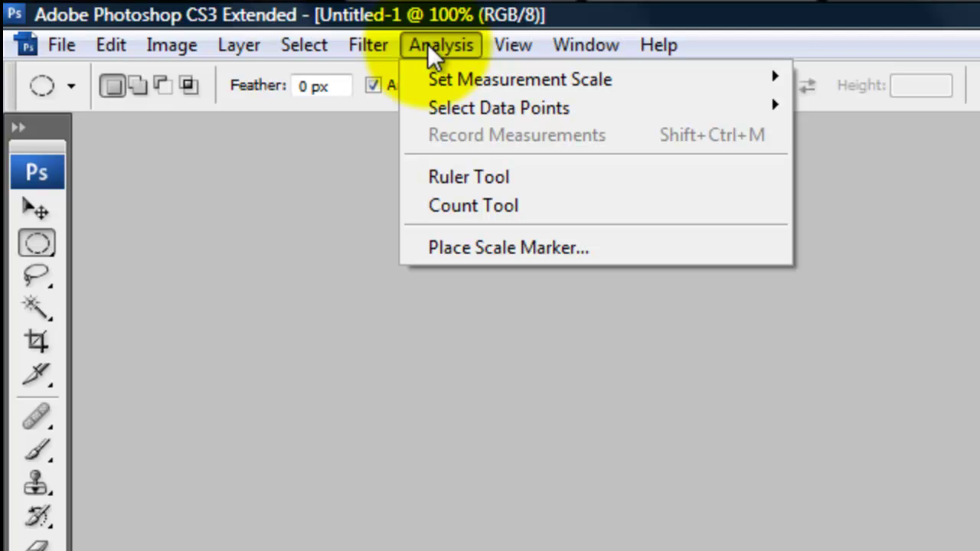
{"action": "left_click", "coordinate": [427, 43]}
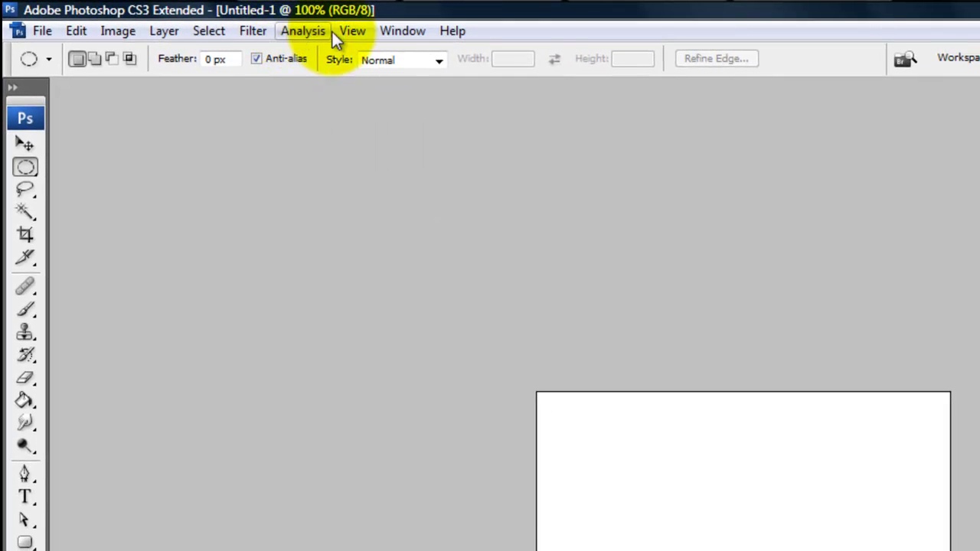
{"action": "left_click", "coordinate": [363, 34]}
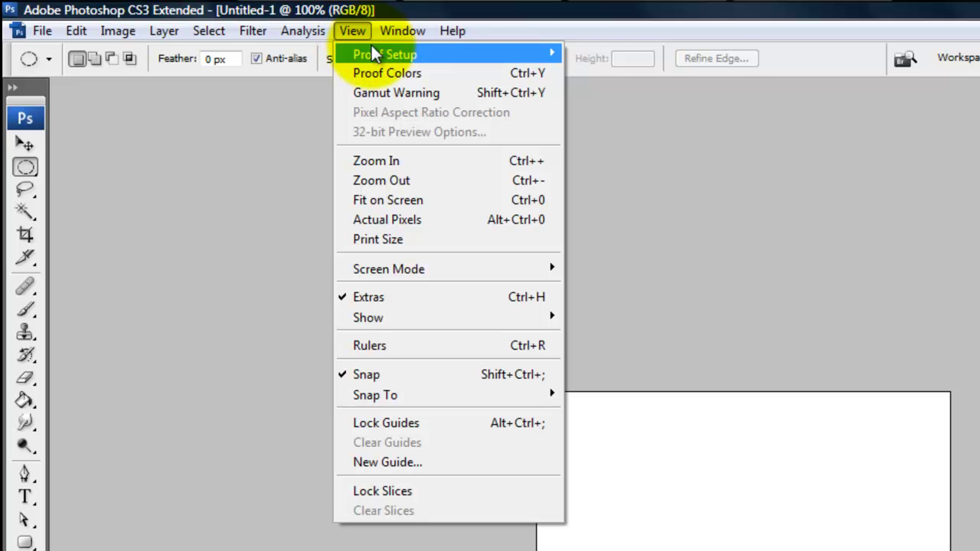
{"action": "mouse_move", "coordinate": [371, 55]}
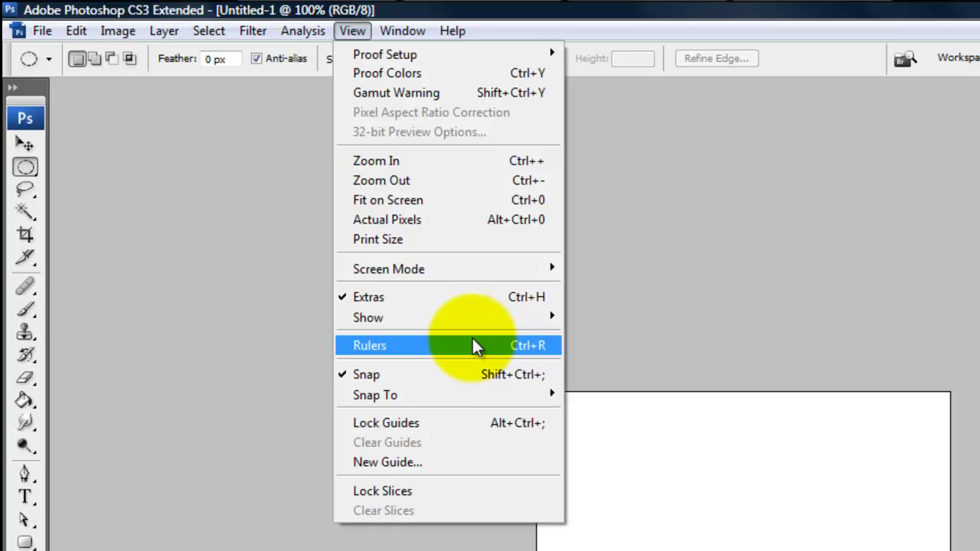
{"action": "mouse_move", "coordinate": [387, 35]}
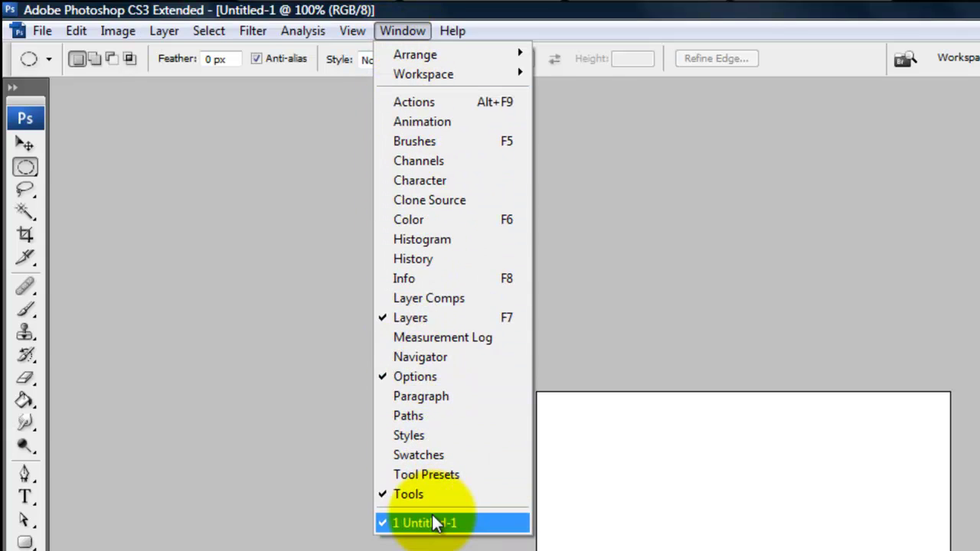
{"action": "mouse_move", "coordinate": [451, 32]}
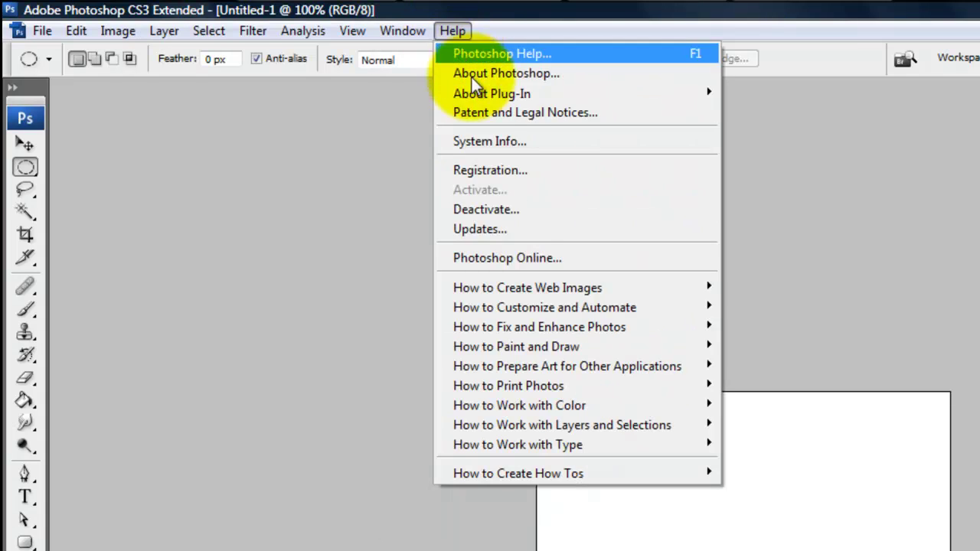
{"action": "left_click", "coordinate": [443, 35]}
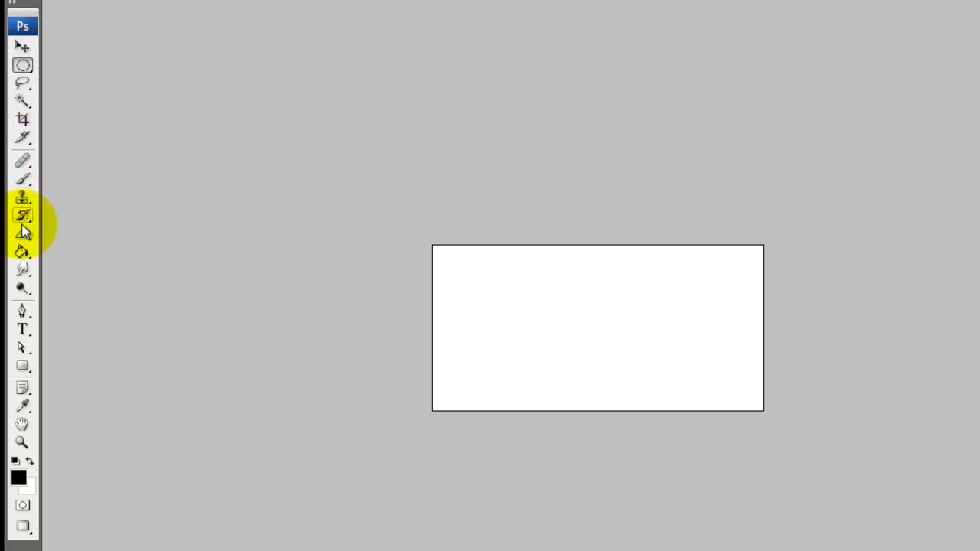
- Look through the toolbox tools, including Move, the Marquee variants, Magic Wand, and the Brush, Pencil and Color Replacement tools
{"action": "left_click", "coordinate": [22, 47]}
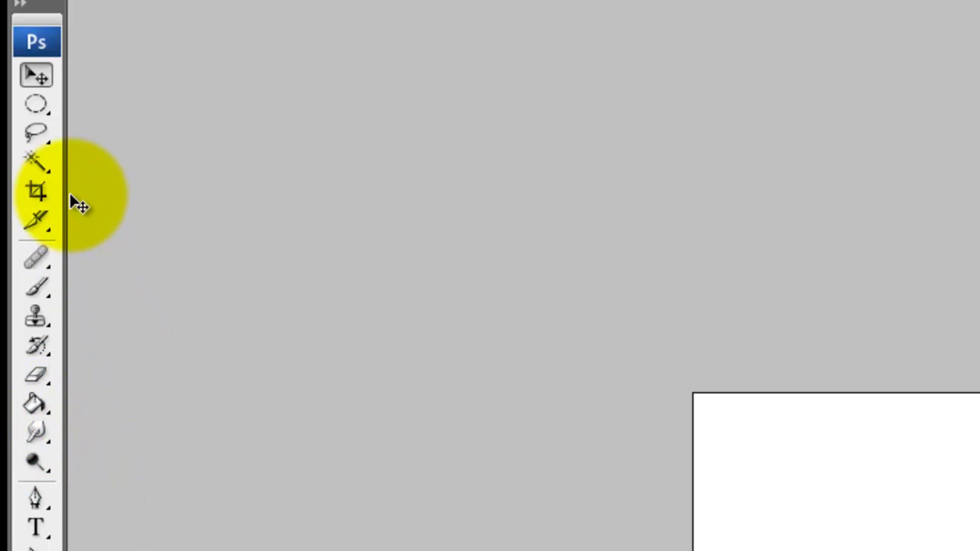
{"action": "left_click", "coordinate": [36, 100]}
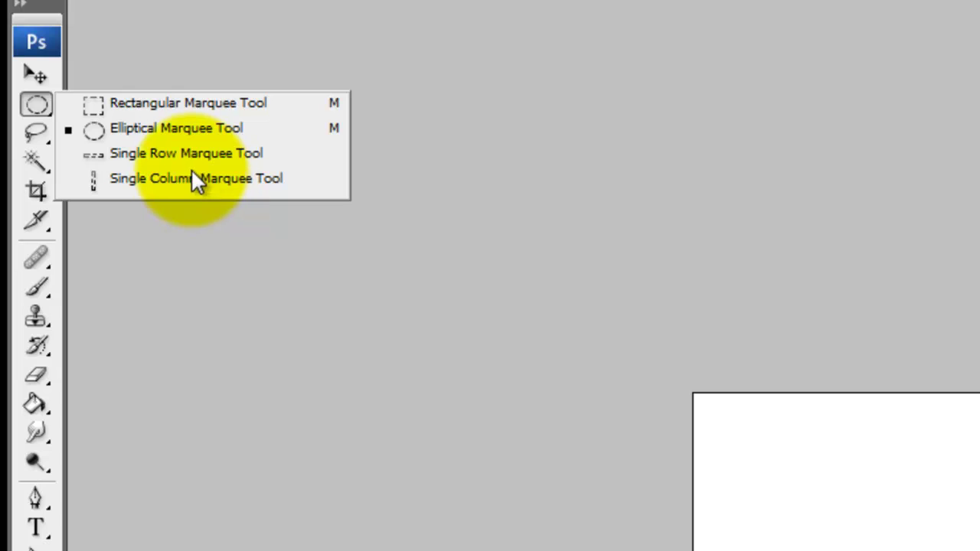
{"action": "left_click", "coordinate": [38, 160]}
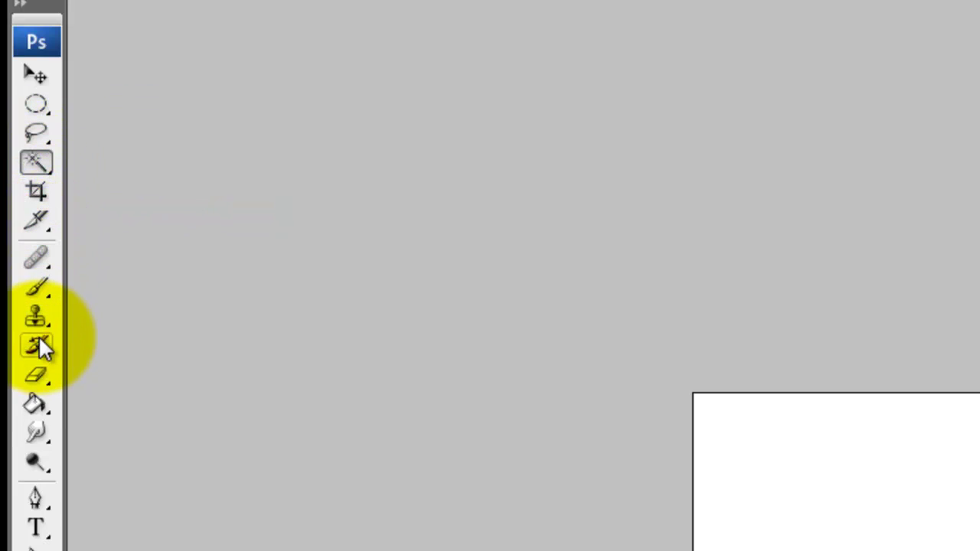
{"action": "left_click", "coordinate": [41, 286]}
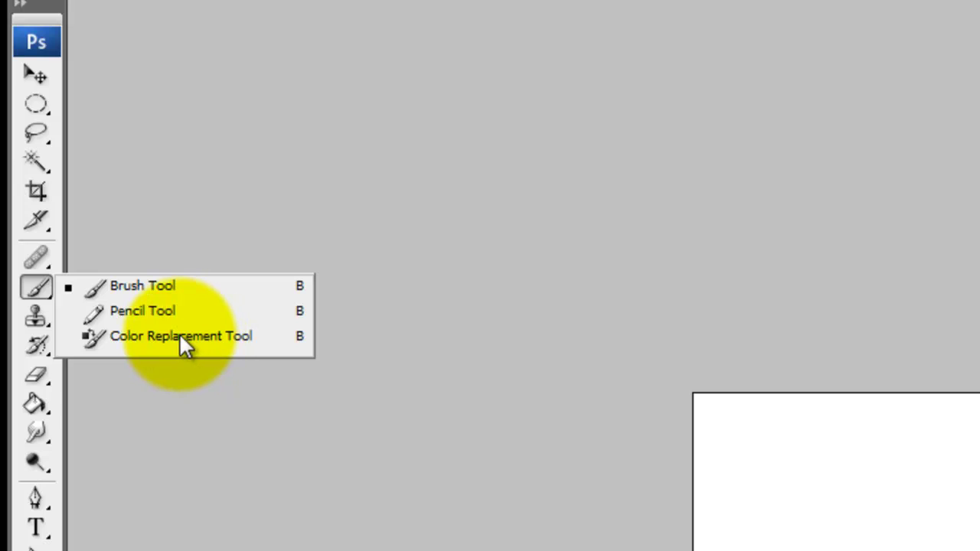
{"action": "left_click", "coordinate": [37, 282]}
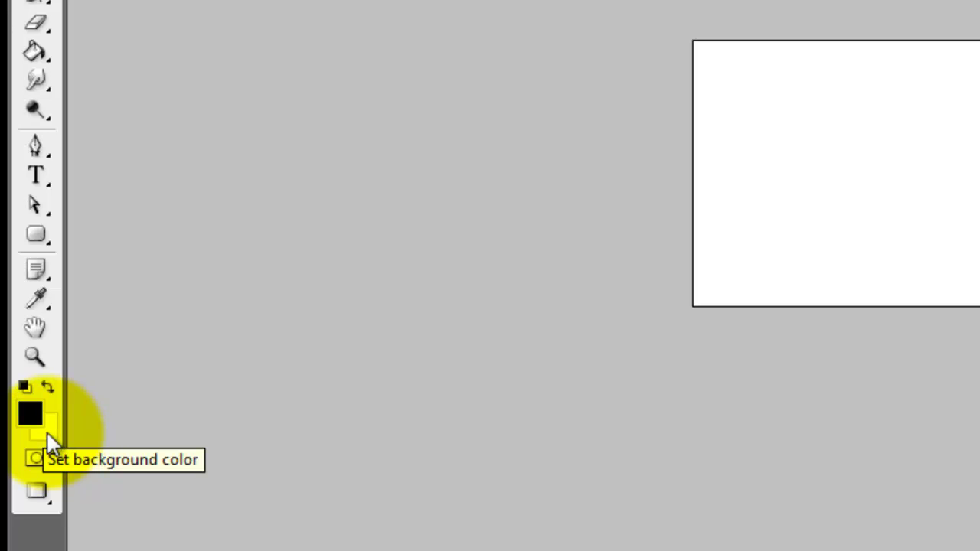
- Try the pink f25ae9 as foreground color without applying it, and swap the foreground and background colors back and forth
{"action": "left_click", "coordinate": [30, 412]}
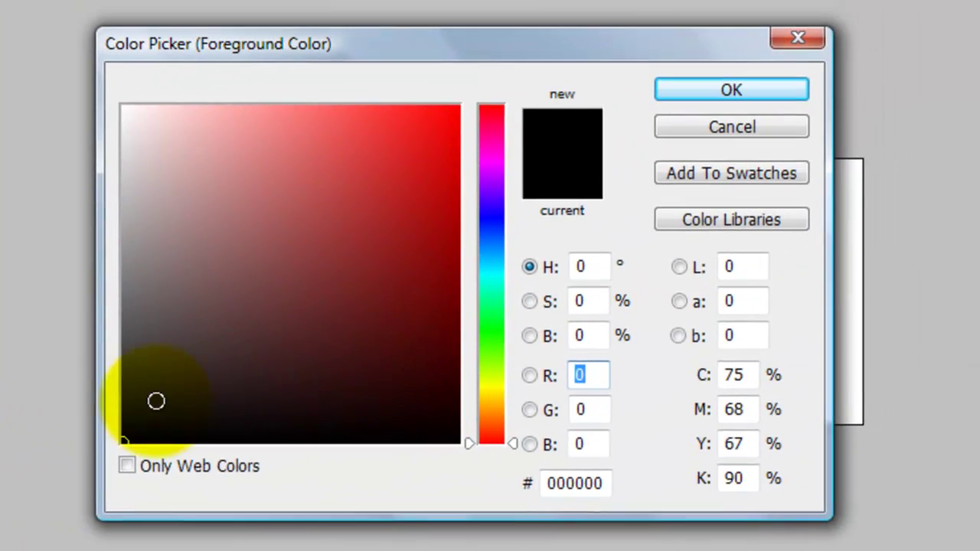
{"action": "left_click", "coordinate": [852, 150]}
{"action": "left_click_drag", "start_coordinate": [481, 246], "coordinate": [480, 209]}
{"action": "left_click_drag", "start_coordinate": [334, 149], "coordinate": [330, 133]}
{"action": "left_click_drag", "start_coordinate": [478, 190], "coordinate": [486, 158]}
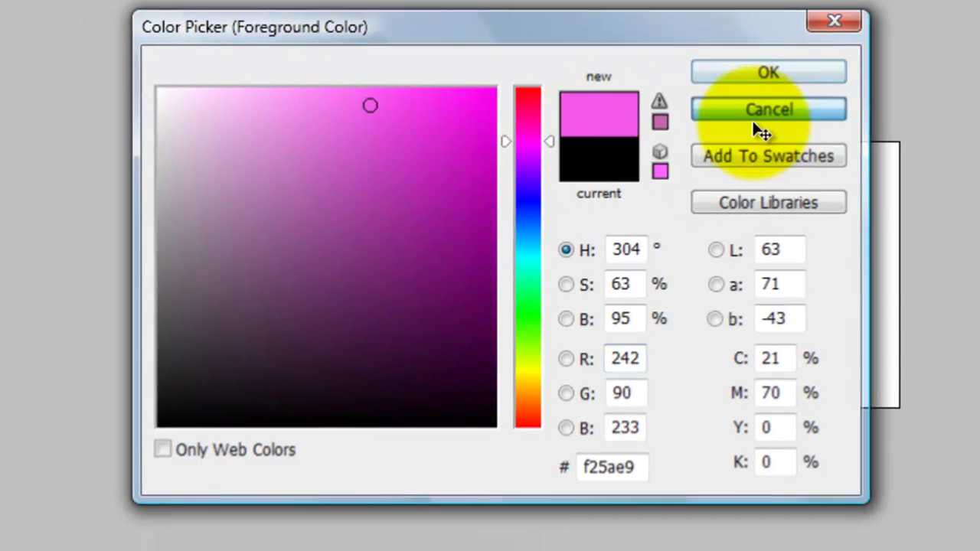
{"action": "left_click", "coordinate": [768, 109]}
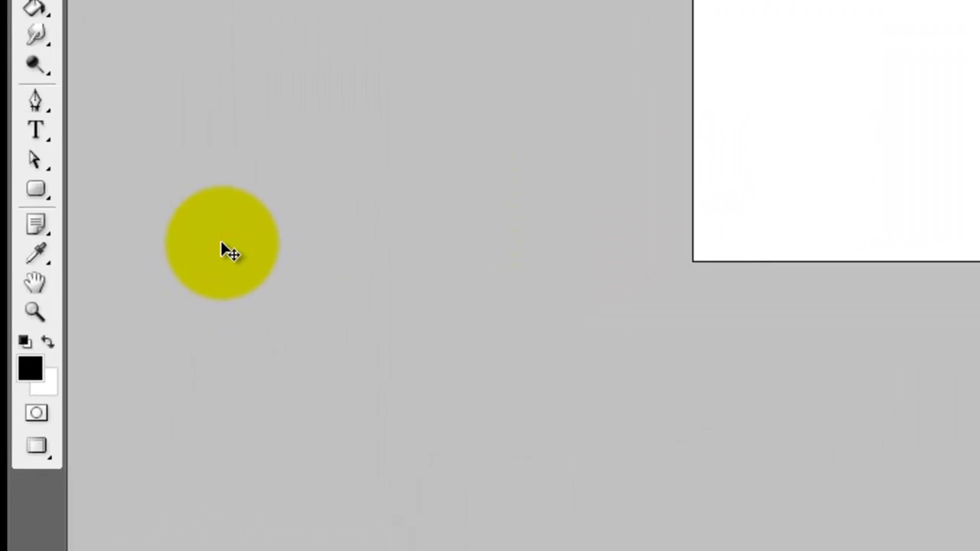
{"action": "left_click", "coordinate": [47, 338]}
{"action": "left_click", "coordinate": [46, 339]}
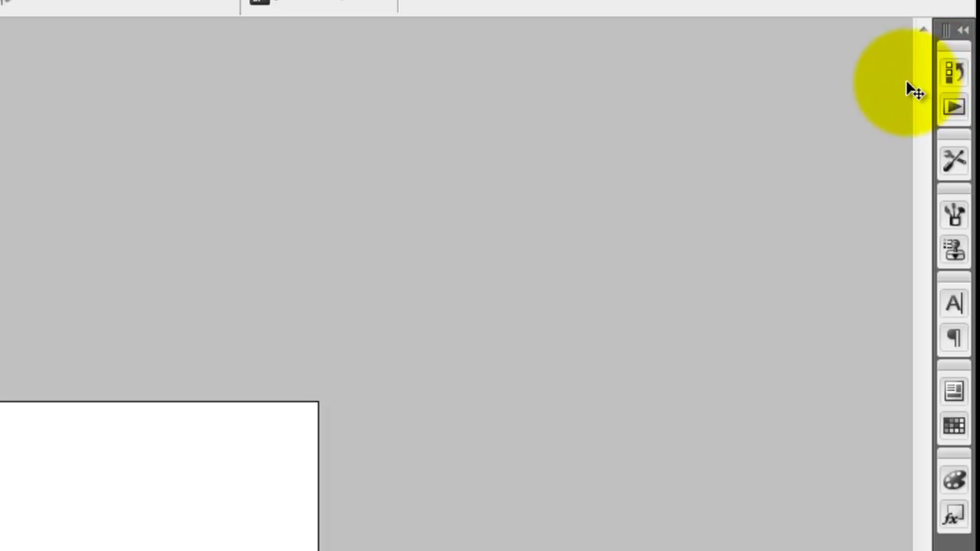
- Review the document's history states, stepping back to Select Inverse and returning to Deselect
{"action": "left_click", "coordinate": [955, 77]}
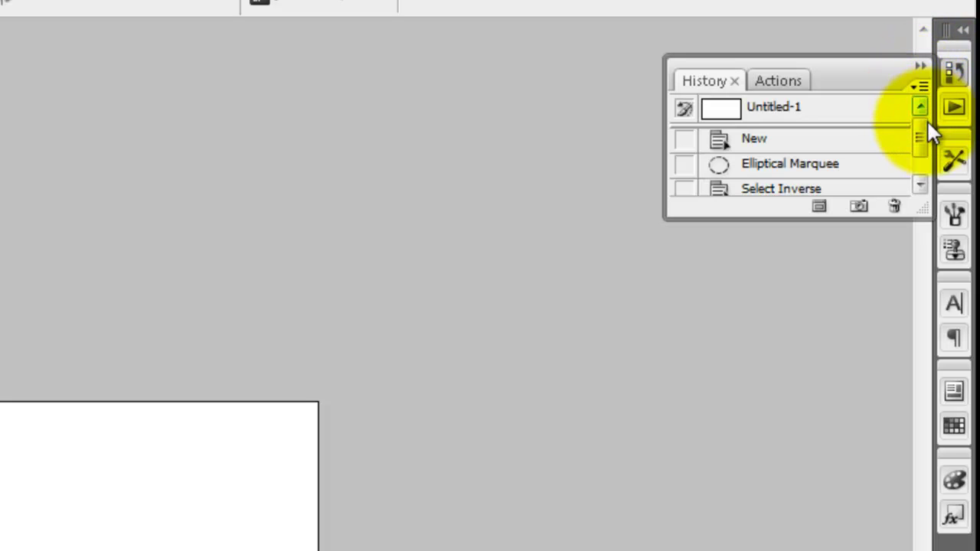
{"action": "mouse_move", "coordinate": [920, 129]}
{"action": "left_mouse_down"}
{"action": "mouse_move", "coordinate": [922, 165]}
{"action": "mouse_move", "coordinate": [922, 116]}
{"action": "mouse_move", "coordinate": [929, 144]}
{"action": "left_mouse_up"}
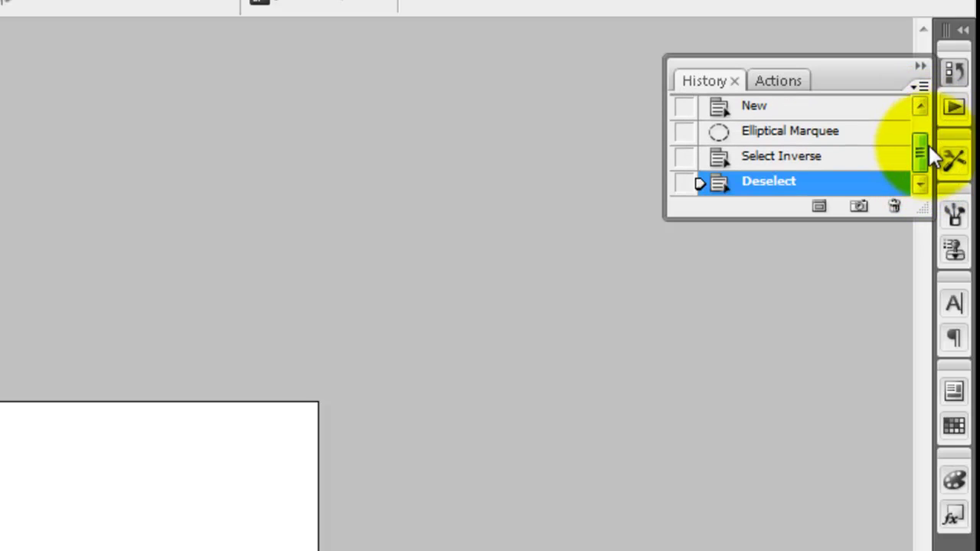
{"action": "left_click", "coordinate": [855, 153]}
{"action": "left_click", "coordinate": [850, 180]}
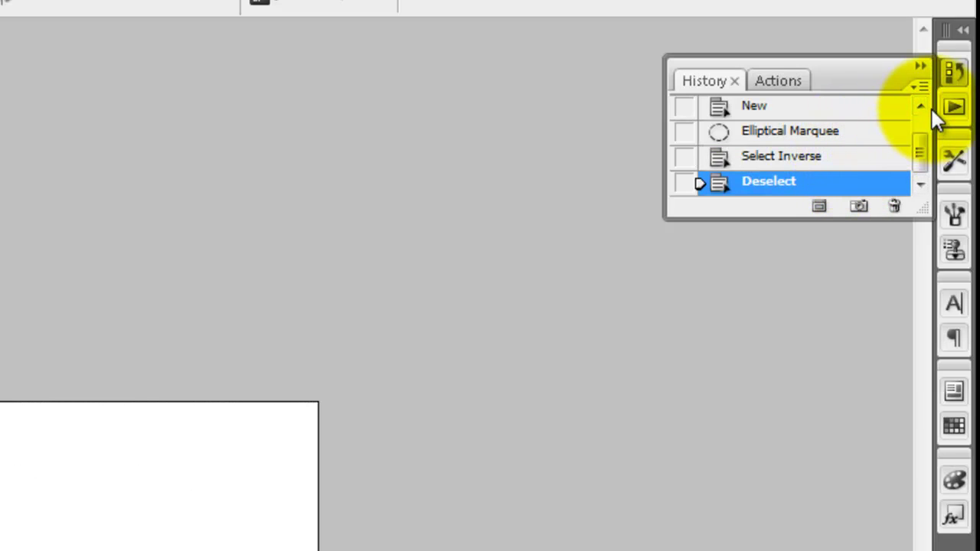
- Look over the brush presets and the character formatting settings, closing each set after viewing
{"action": "left_click", "coordinate": [953, 218]}
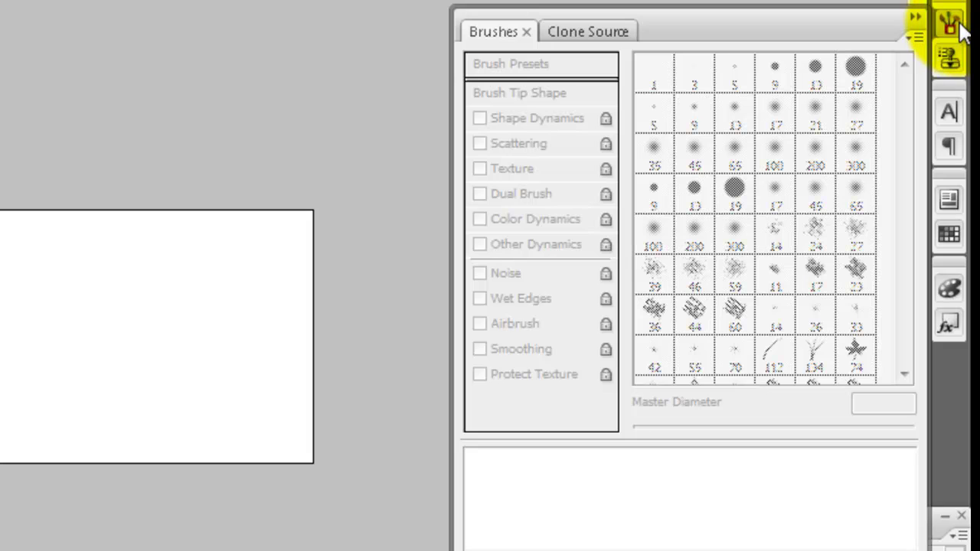
{"action": "left_click", "coordinate": [954, 25]}
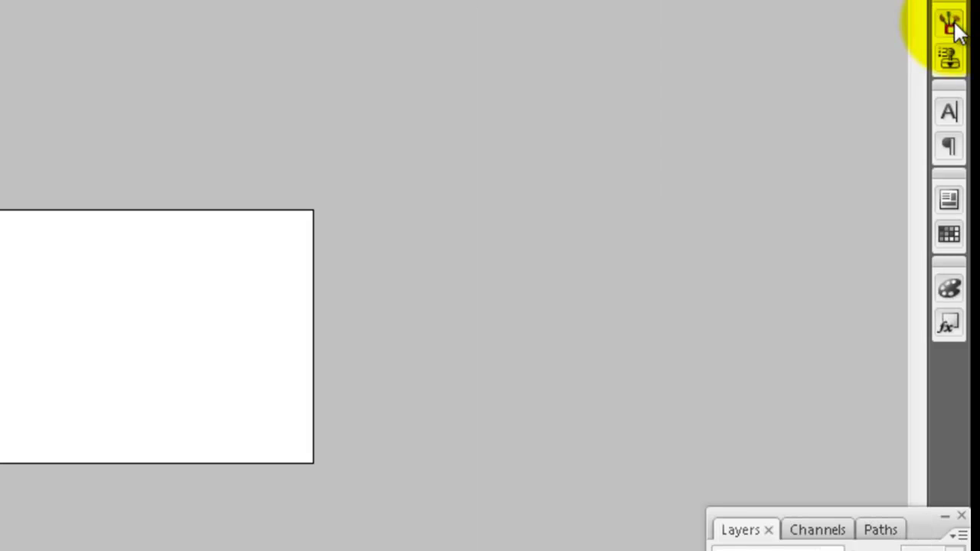
{"action": "left_click", "coordinate": [948, 115]}
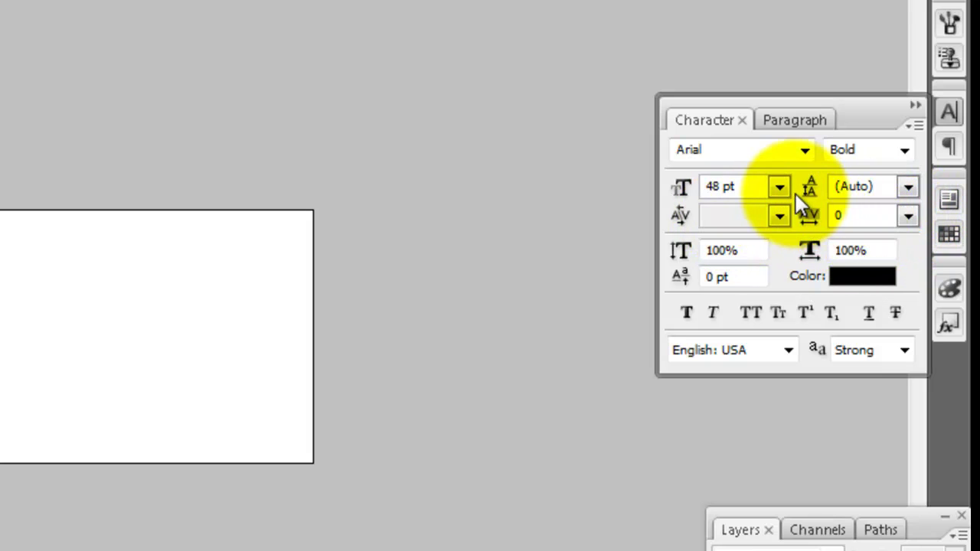
{"action": "left_click", "coordinate": [949, 117]}
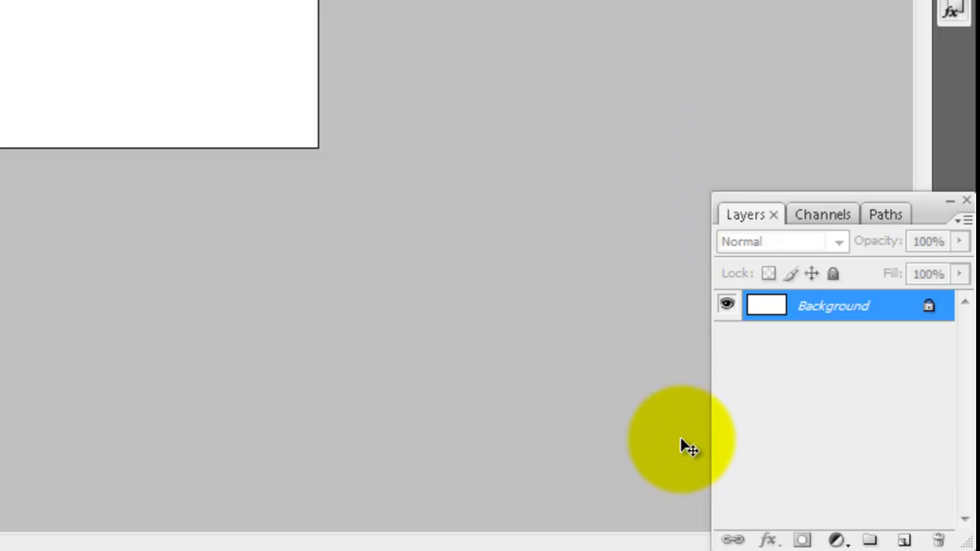
- Add four new empty layers above the Background layer
{"action": "left_click", "coordinate": [905, 541]}
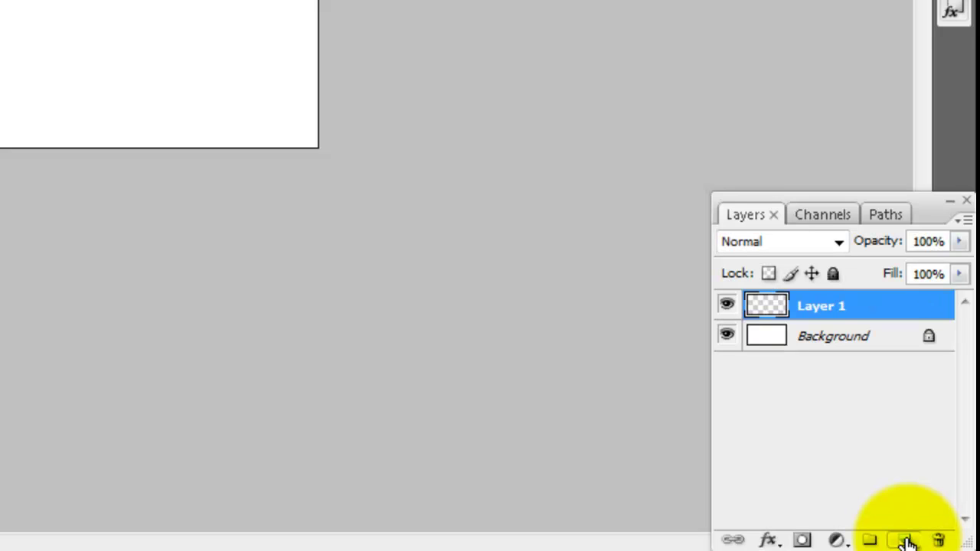
{"action": "left_click", "coordinate": [906, 542]}
{"action": "left_click", "coordinate": [905, 541]}
{"action": "left_click", "coordinate": [906, 541]}
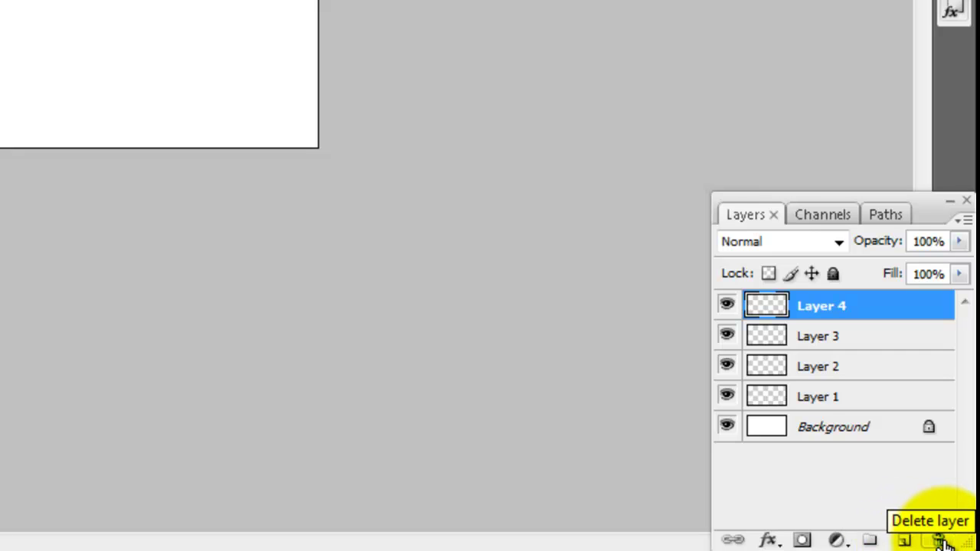
- Delete the three topmost layers, Layer 4, Layer 3 and Layer 2
{"action": "left_click", "coordinate": [940, 542]}
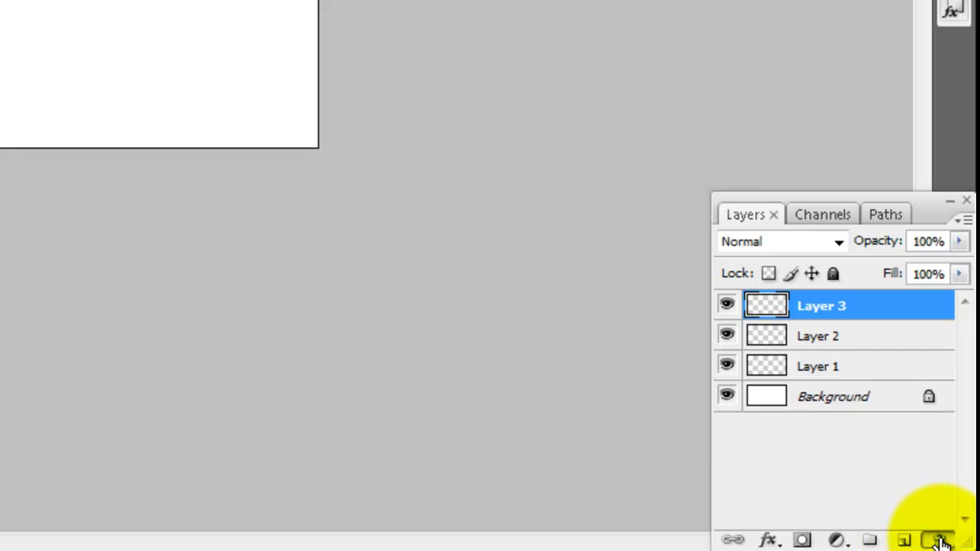
{"action": "left_click", "coordinate": [941, 541]}
{"action": "left_click", "coordinate": [940, 542]}
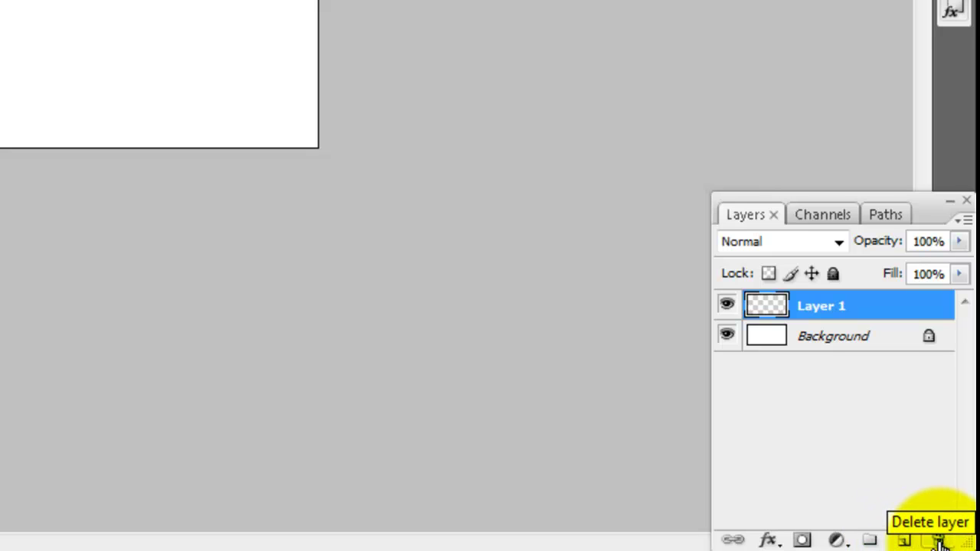
- Create a layer group above Layer 1, move Layer 1 into it and collapse the group
{"action": "left_click", "coordinate": [875, 541]}
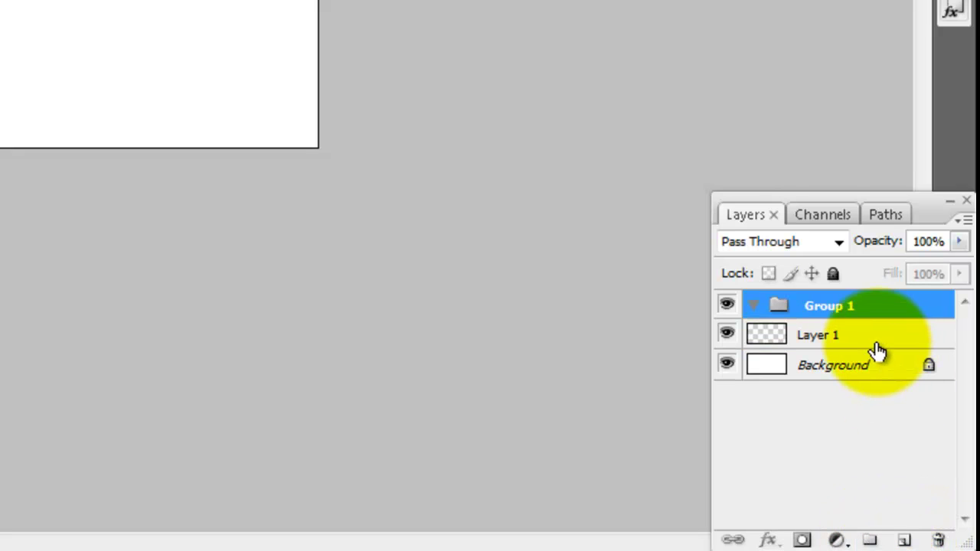
{"action": "left_click_drag", "start_coordinate": [875, 352], "coordinate": [878, 321]}
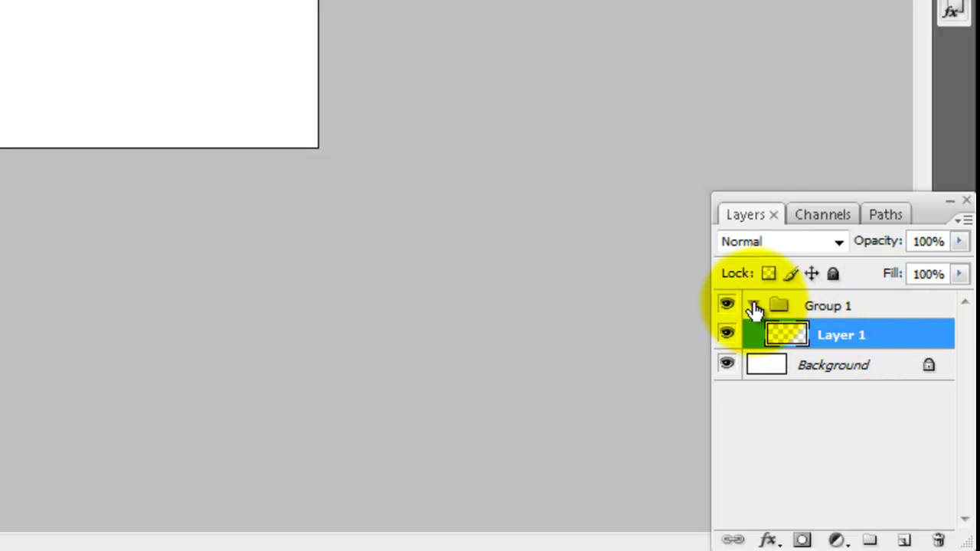
{"action": "left_click", "coordinate": [754, 307]}
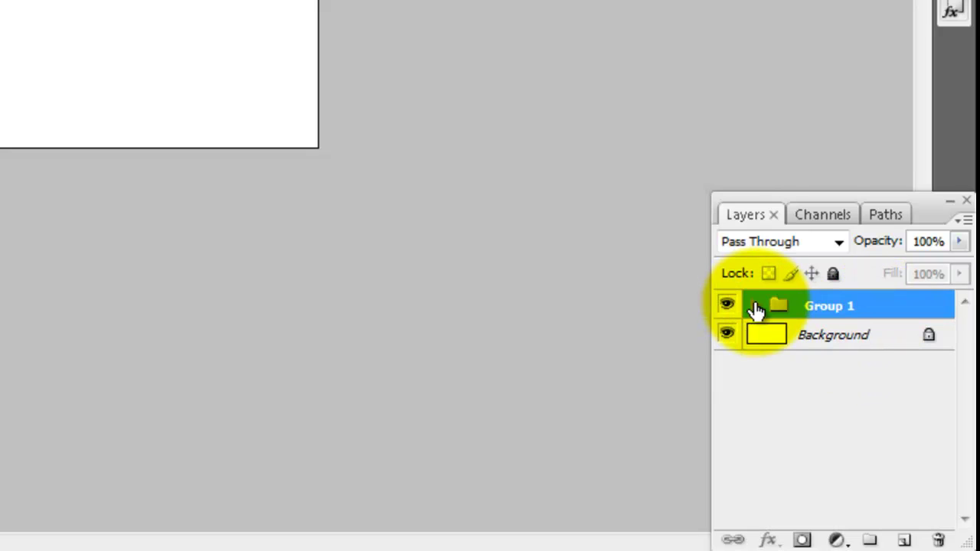